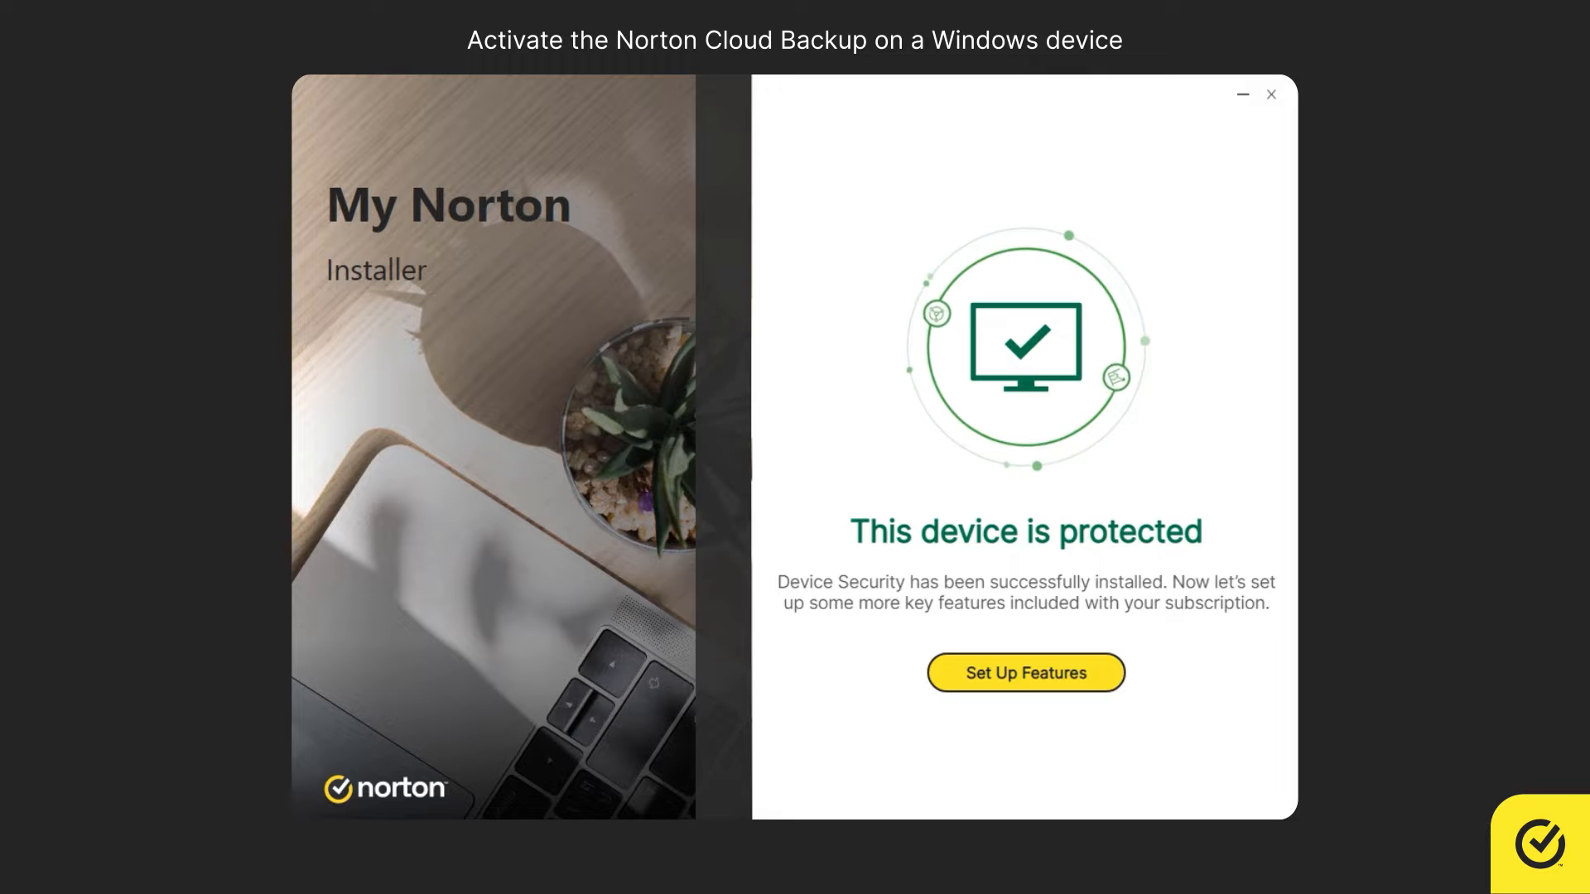
# Start Set Up Features, sign in to the Norton account and advance past Dark Web Monitoring to Cloud Backup
pyautogui.click(1026, 671)
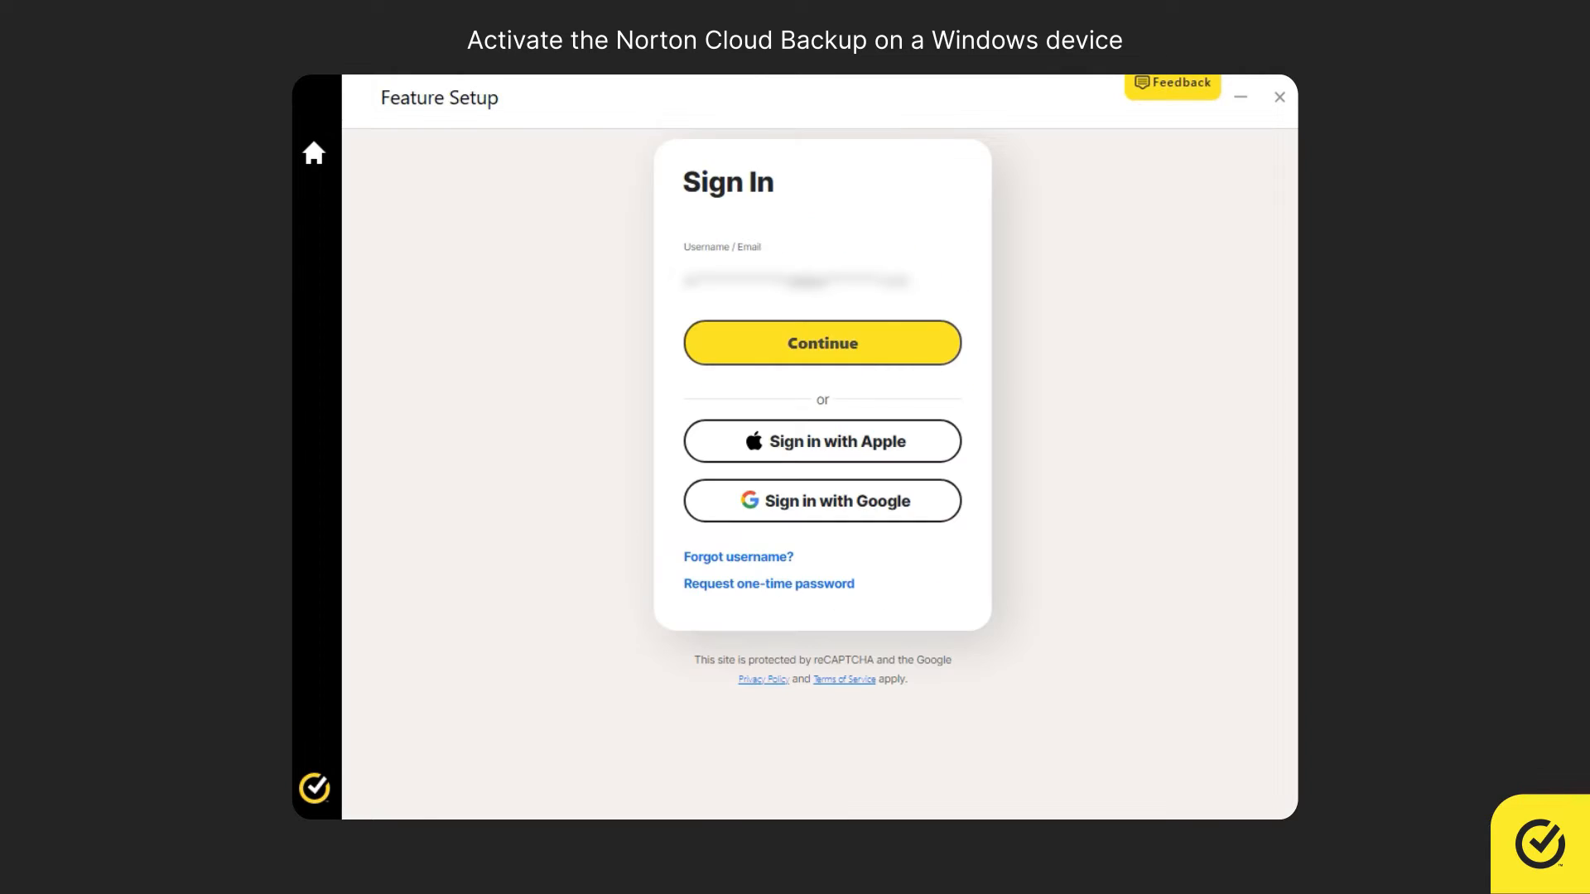
pyautogui.click(823, 345)
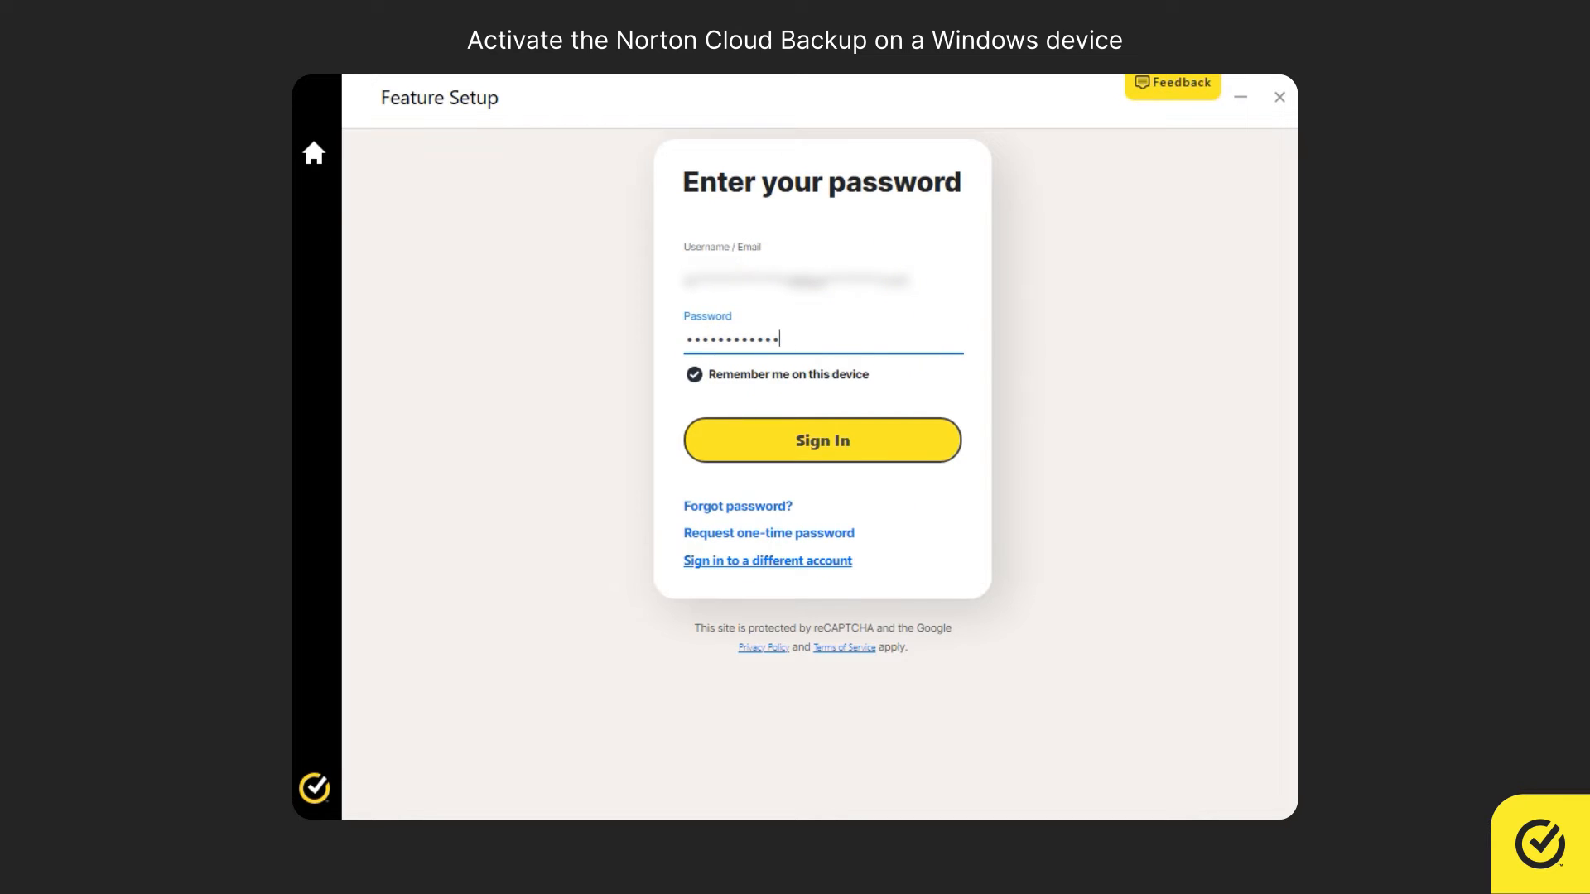
pyautogui.click(822, 440)
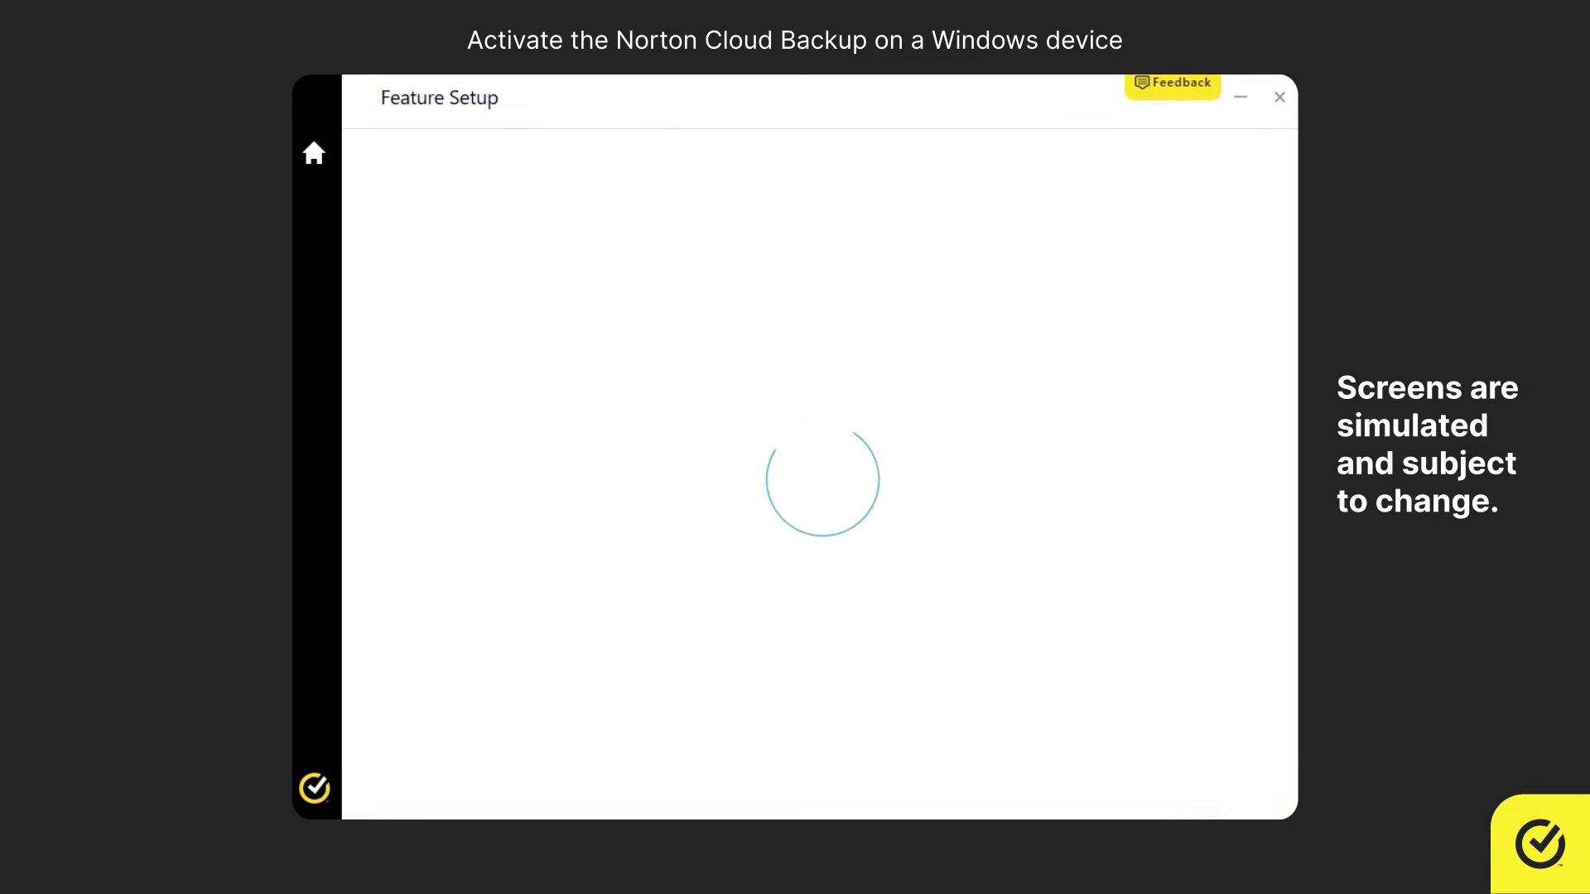
pyautogui.click(1250, 792)
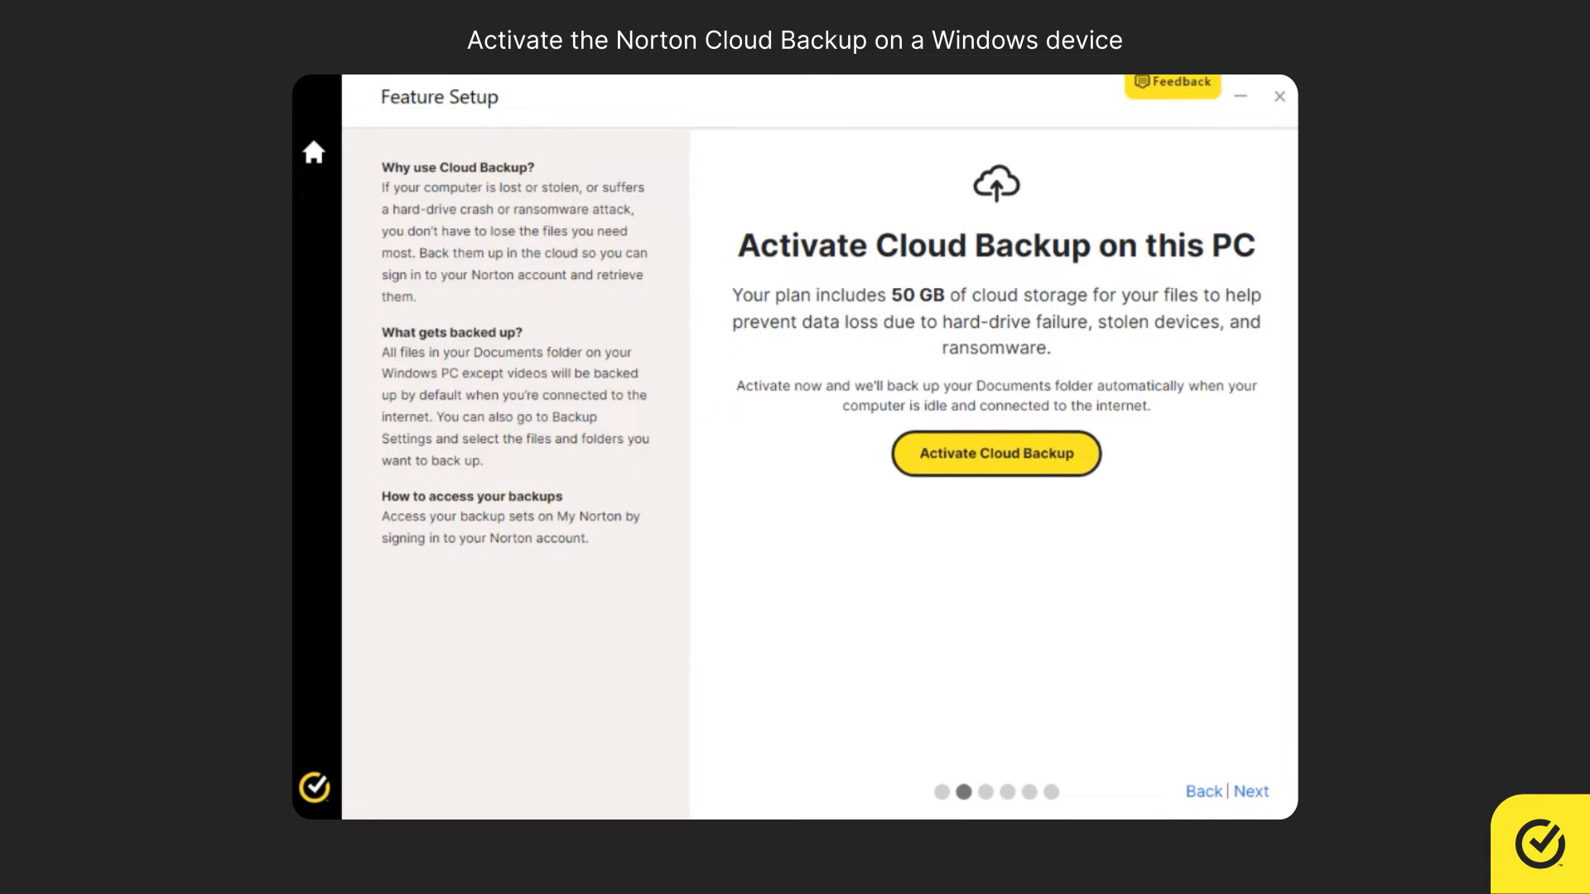
# Activate Cloud Backup on this PC, relaunch Norton 360 and start Set Up from the Cloud Backup tile
pyautogui.click(996, 453)
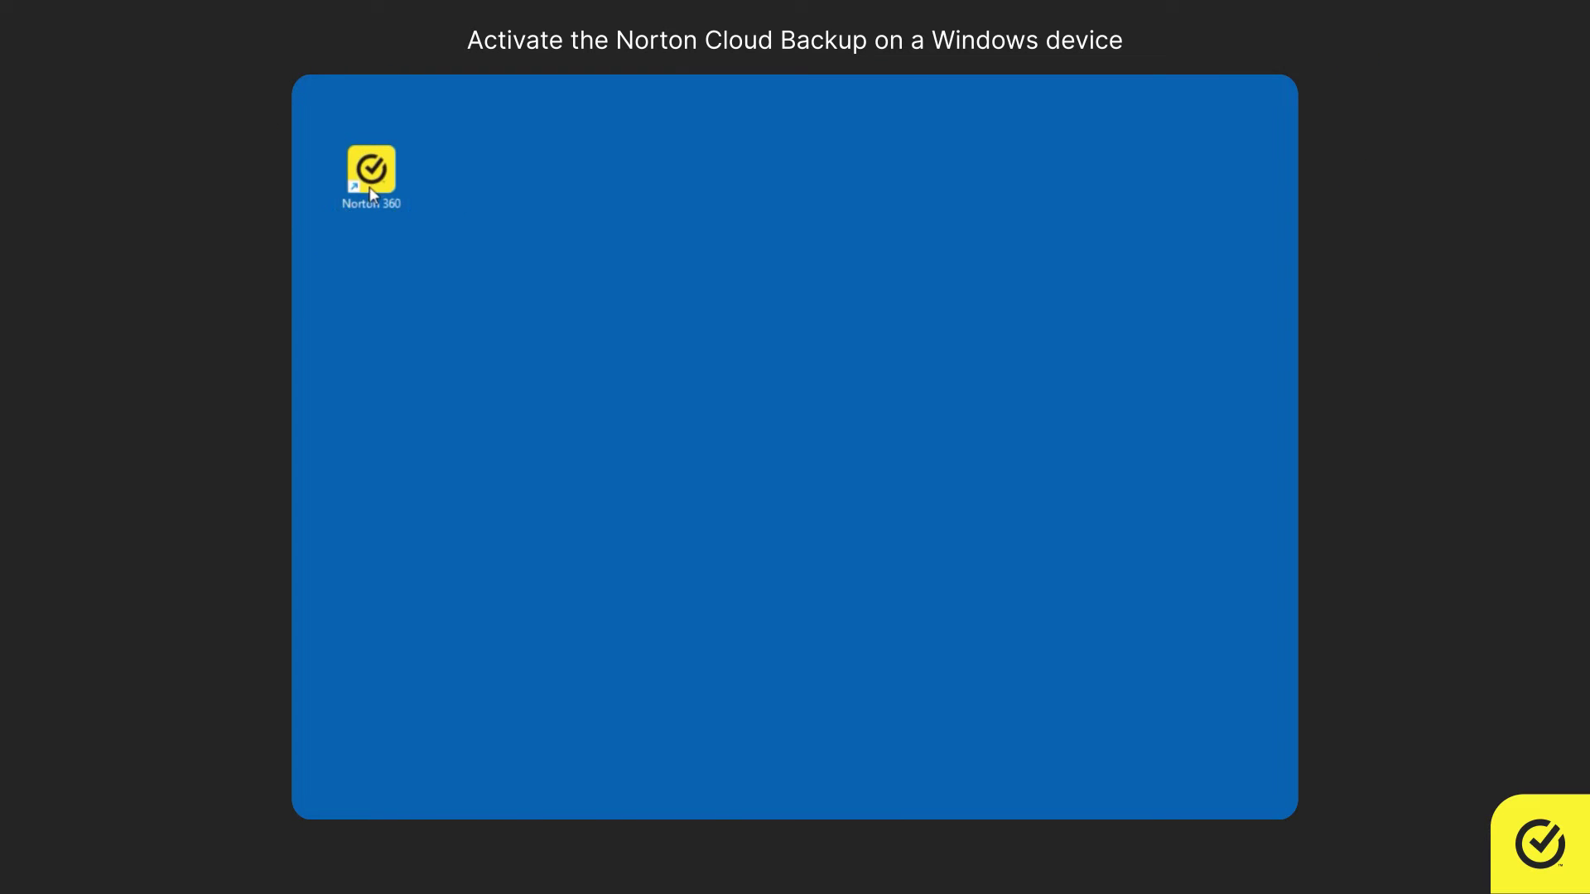
pyautogui.doubleClick(371, 175)
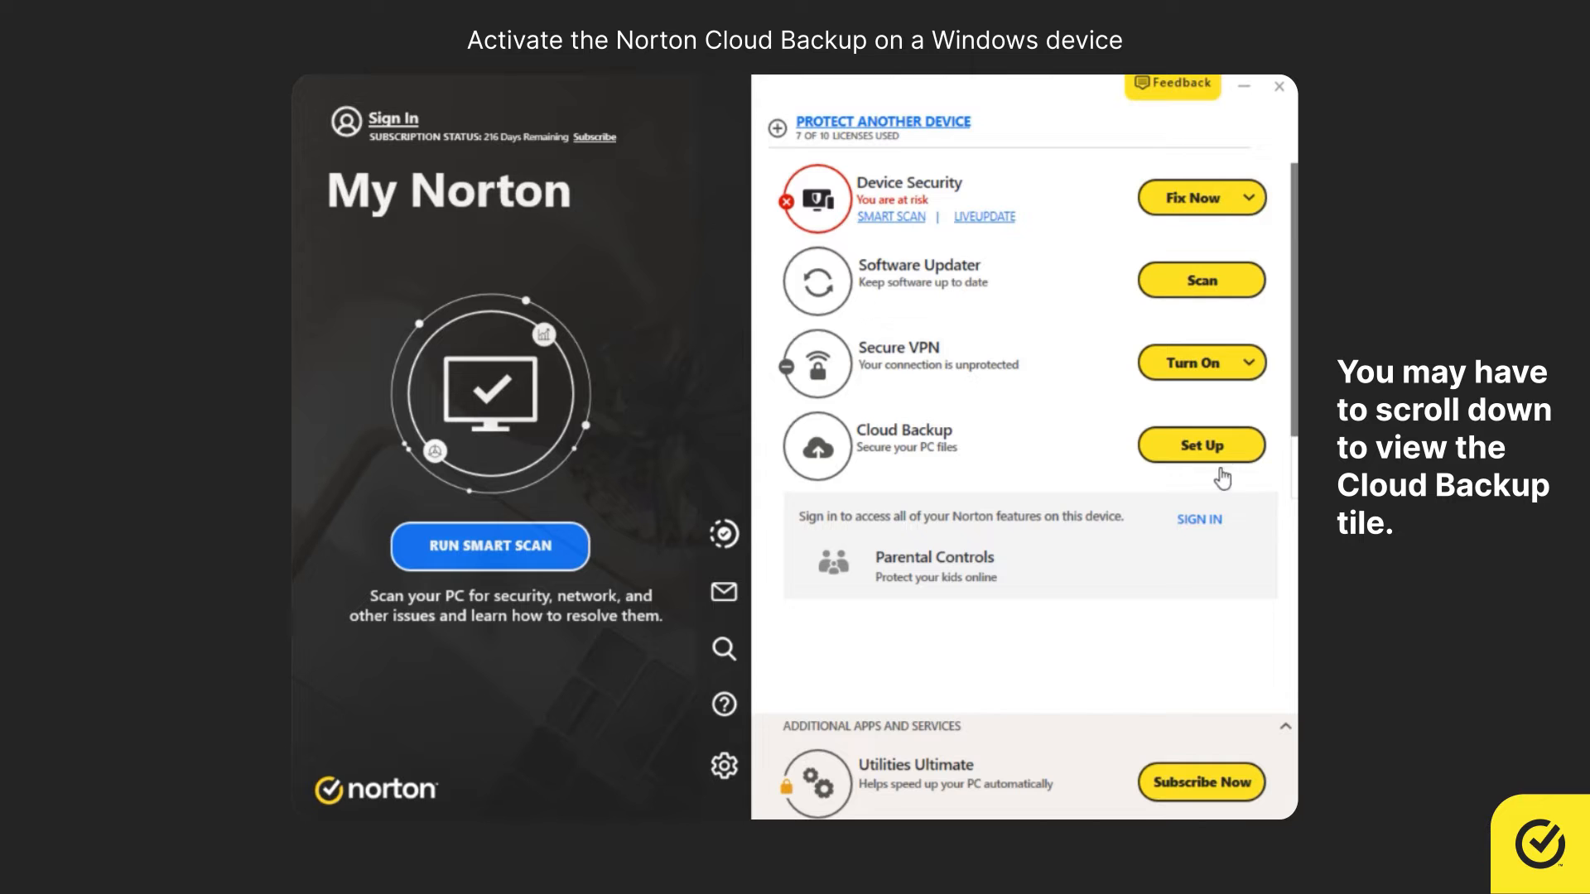
pyautogui.click(1200, 445)
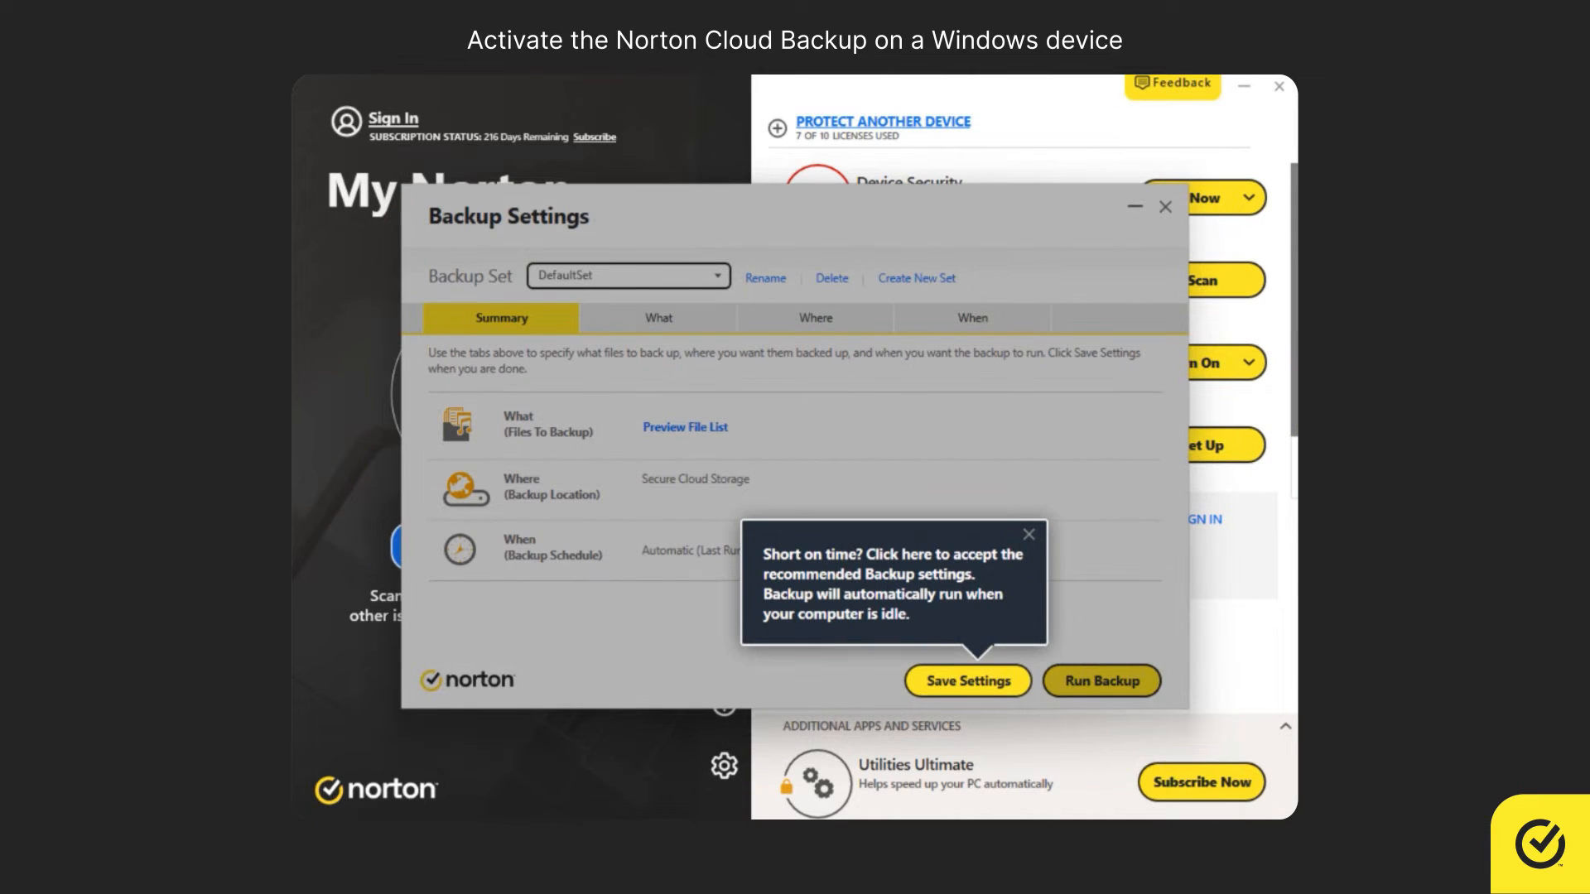
# Save the recommended backup settings, re-sign in with the password and run the first cloud backup
pyautogui.click(968, 681)
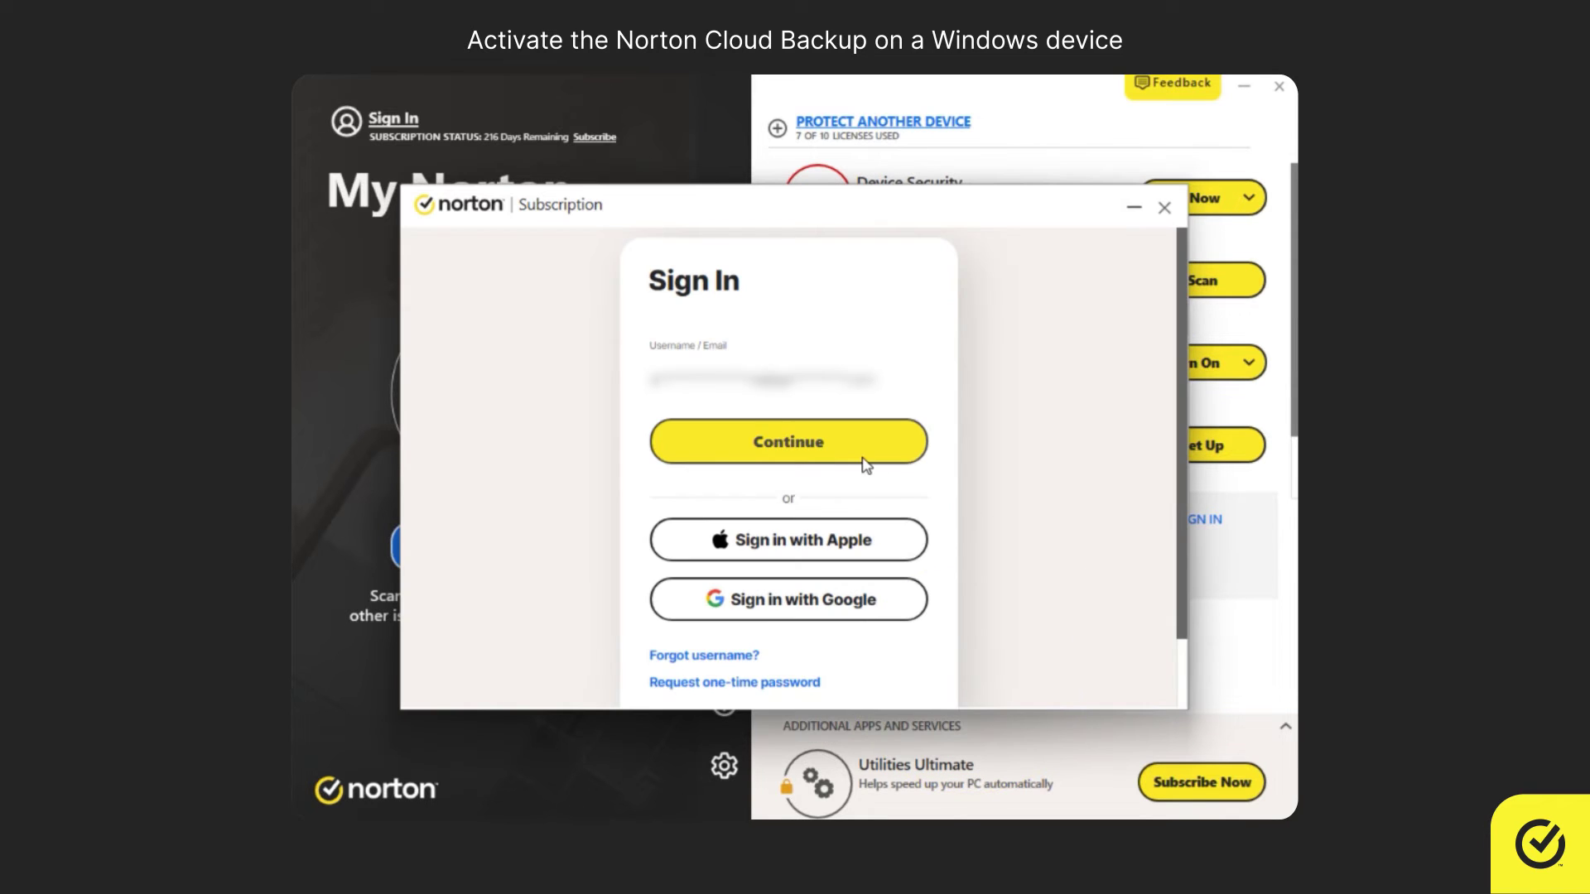
pyautogui.click(788, 441)
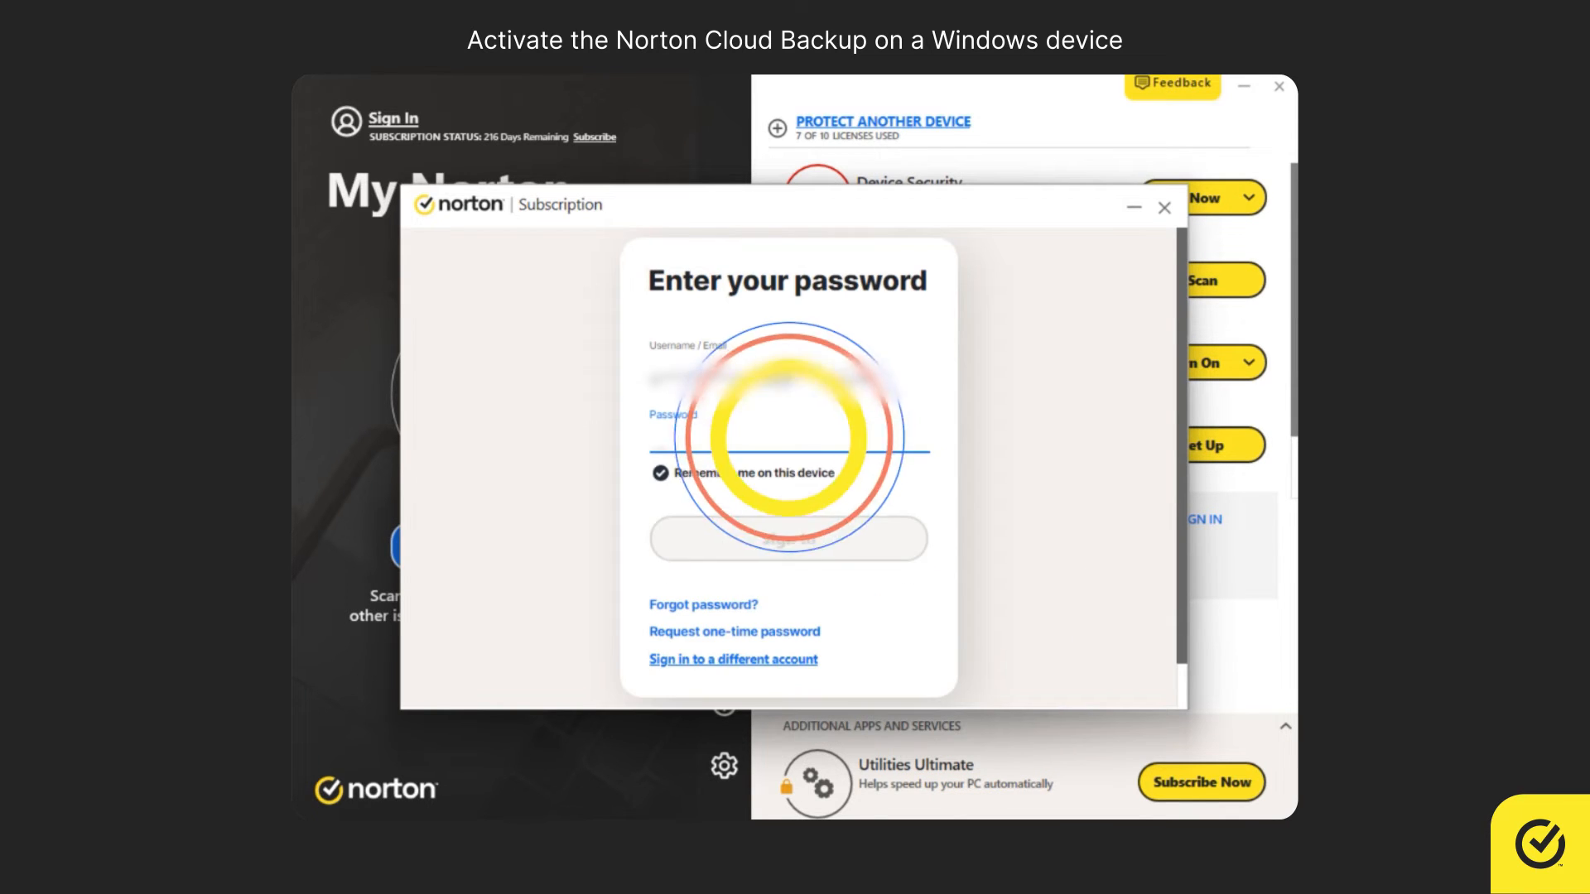
pyautogui.write('•••••••••••')
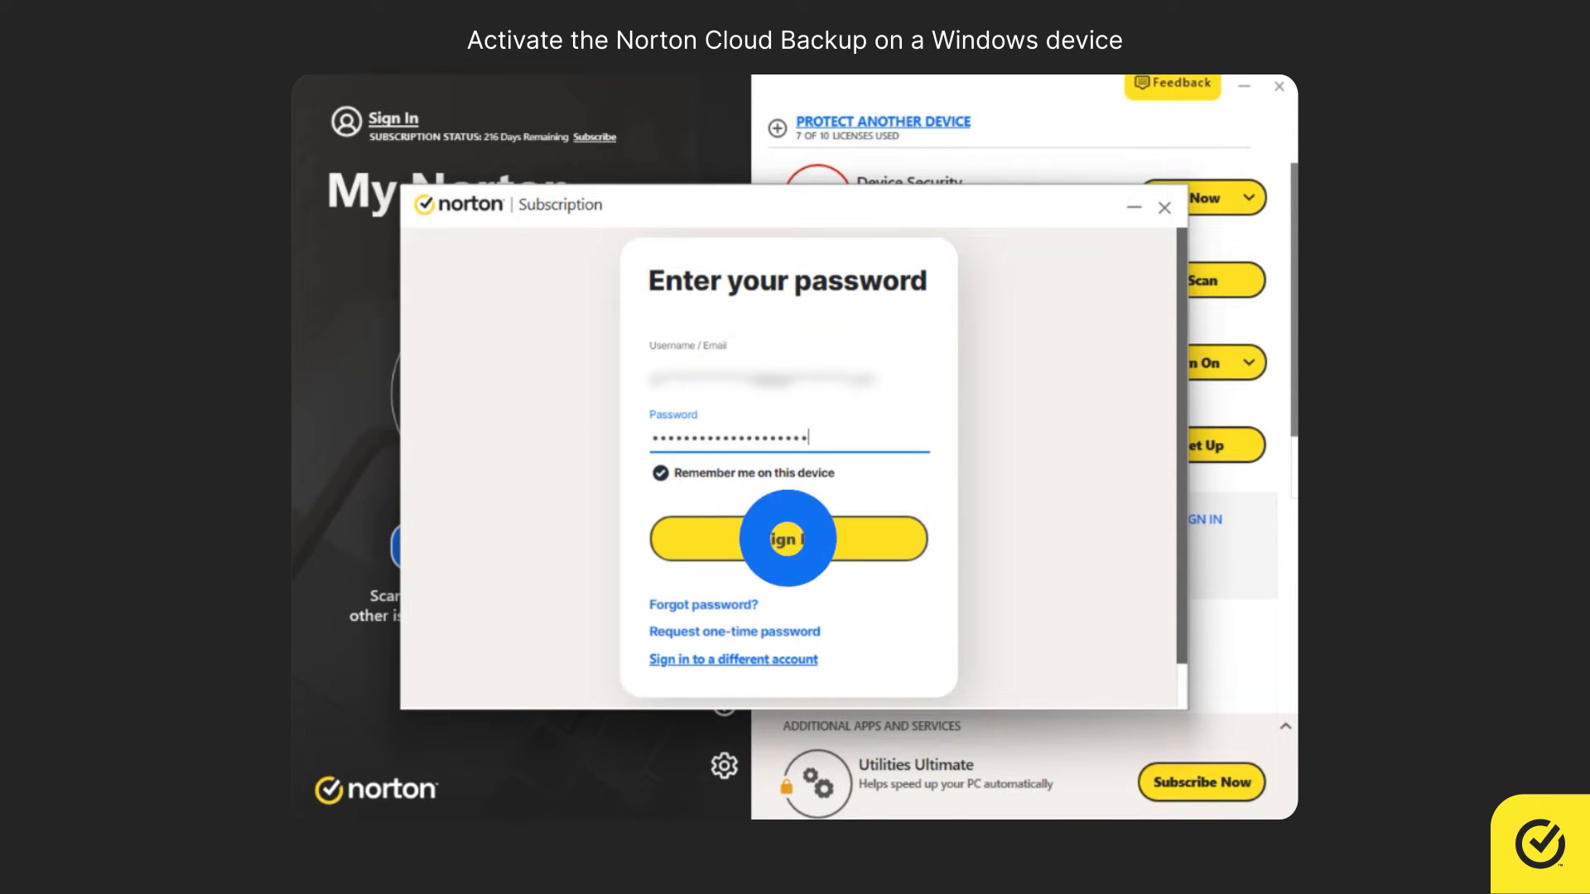
pyautogui.click(788, 539)
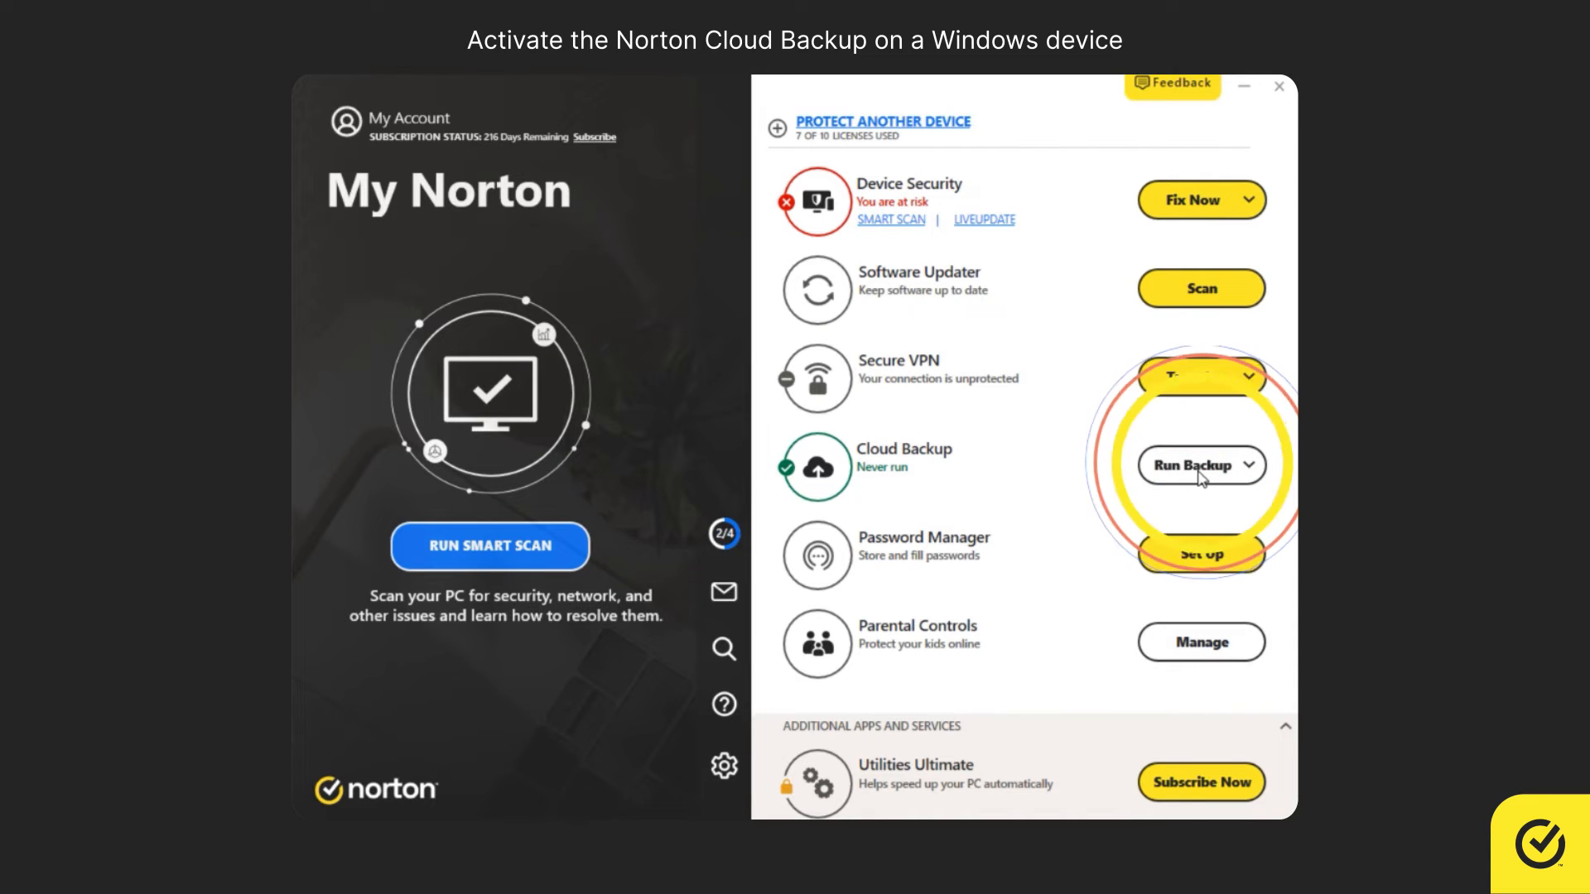
pyautogui.click(1194, 466)
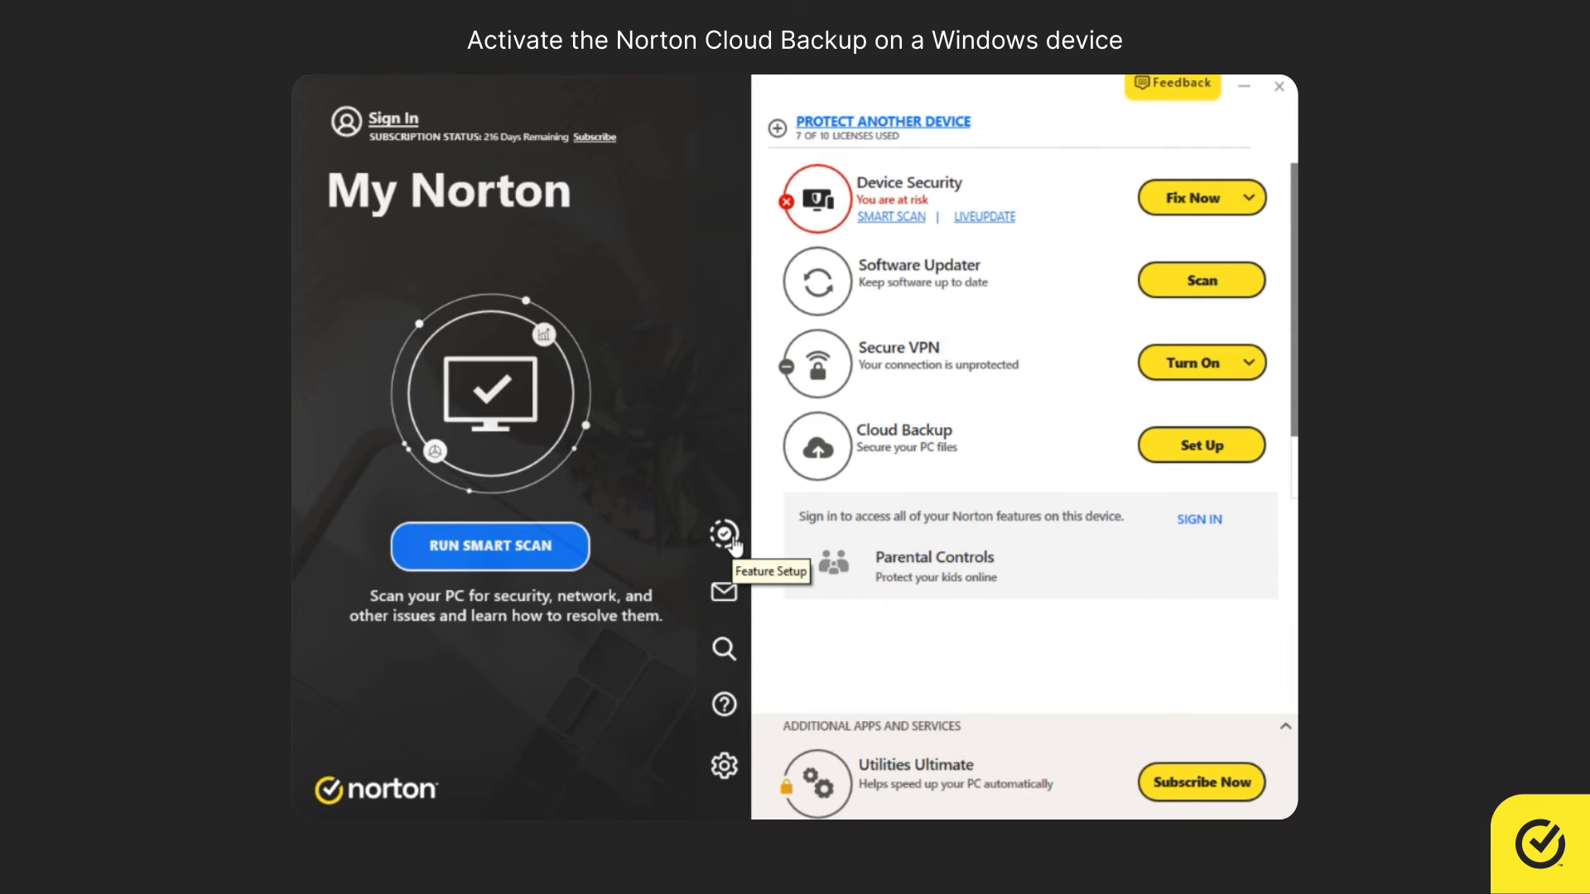
# Return to the My Norton dashboard and open the feature setup wizard
pyautogui.click(726, 534)
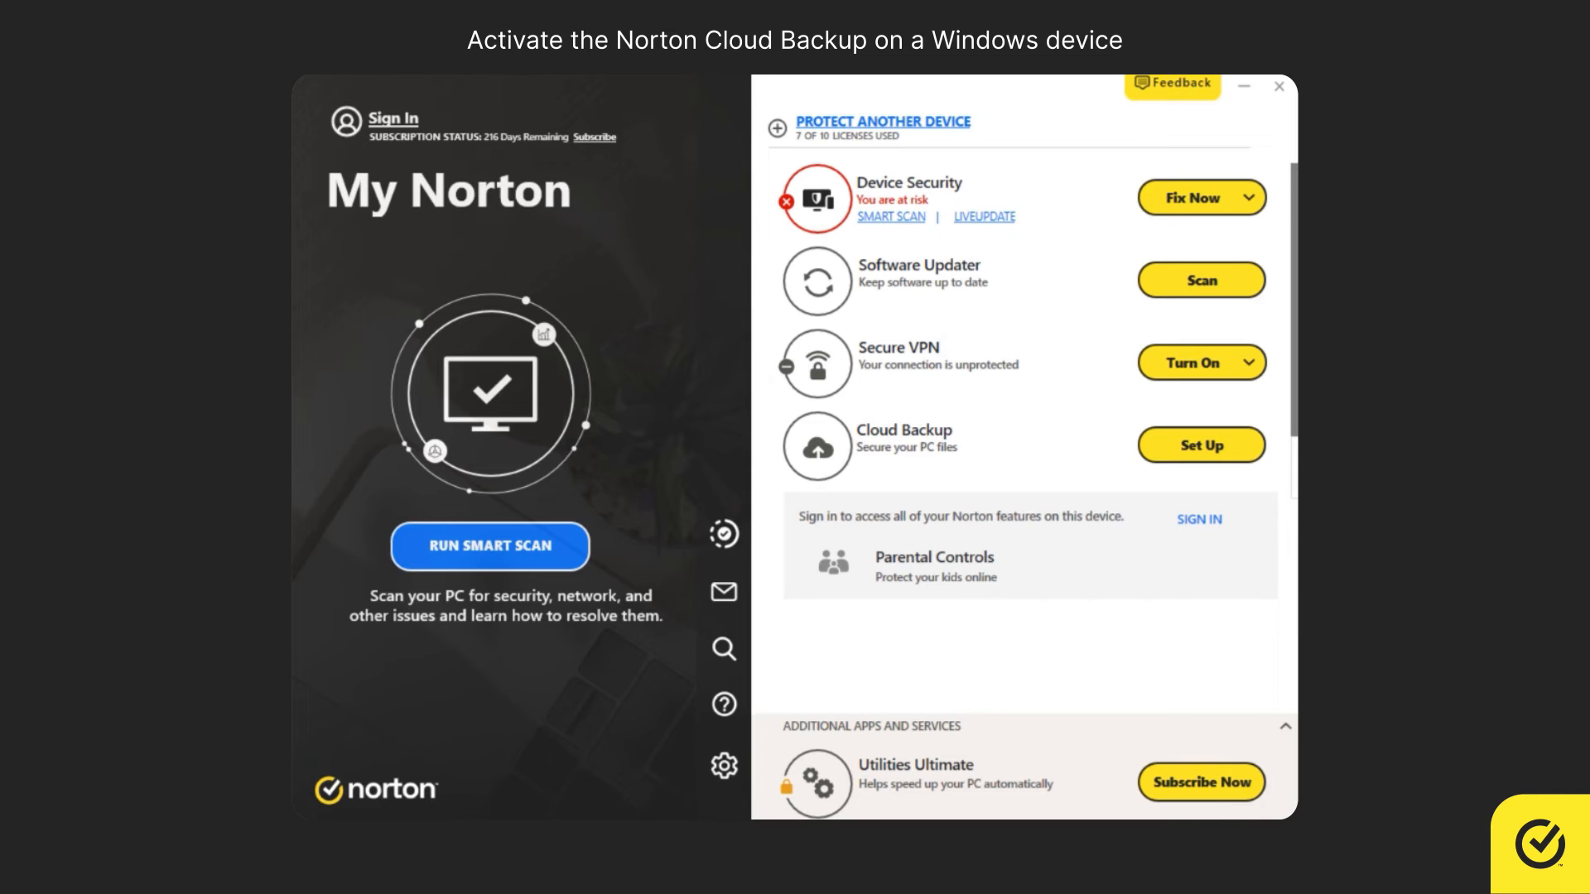
# Continue from the 'Maximize your protection' popup into Feature Setup sign-in
pyautogui.click(969, 635)
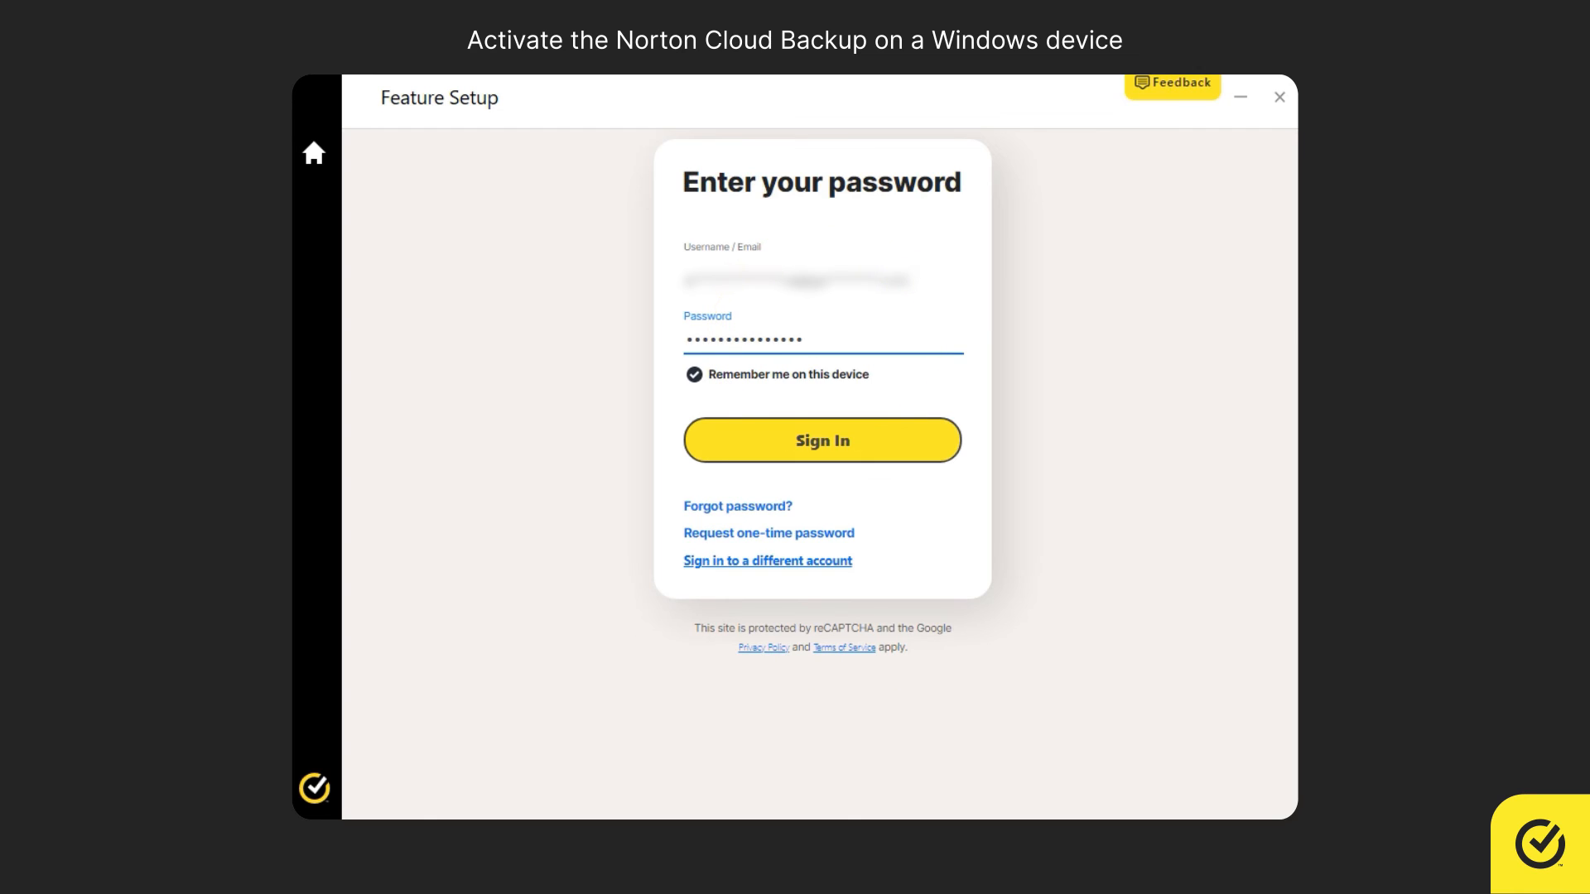
# Sign in and advance past Dark Web Monitoring to the Activate Cloud Backup page with 50 GB storage
pyautogui.click(822, 440)
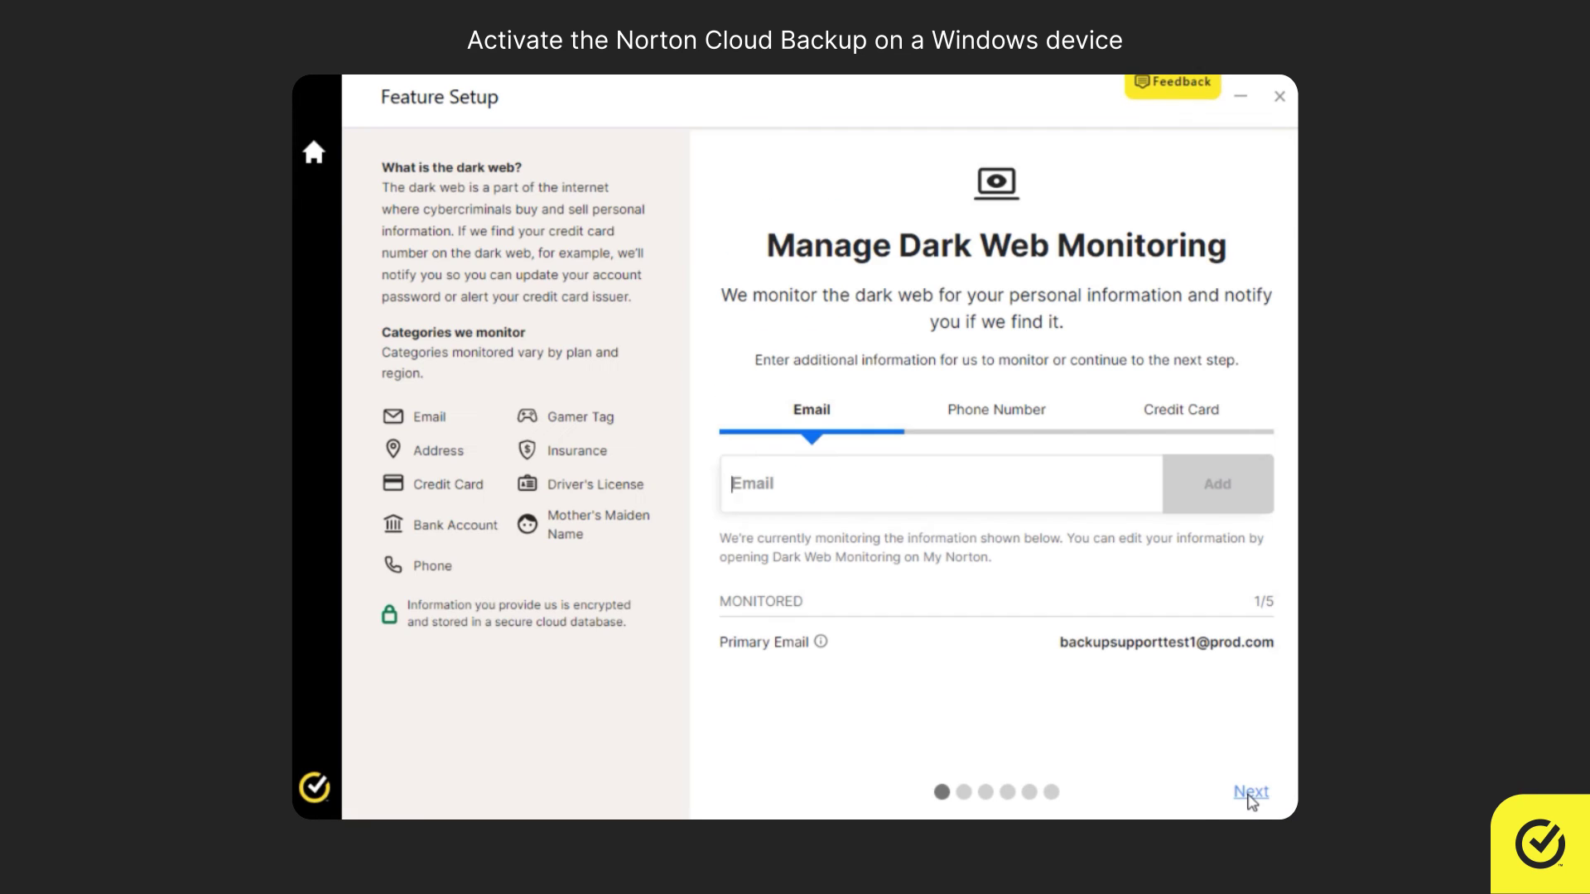
pyautogui.click(1252, 792)
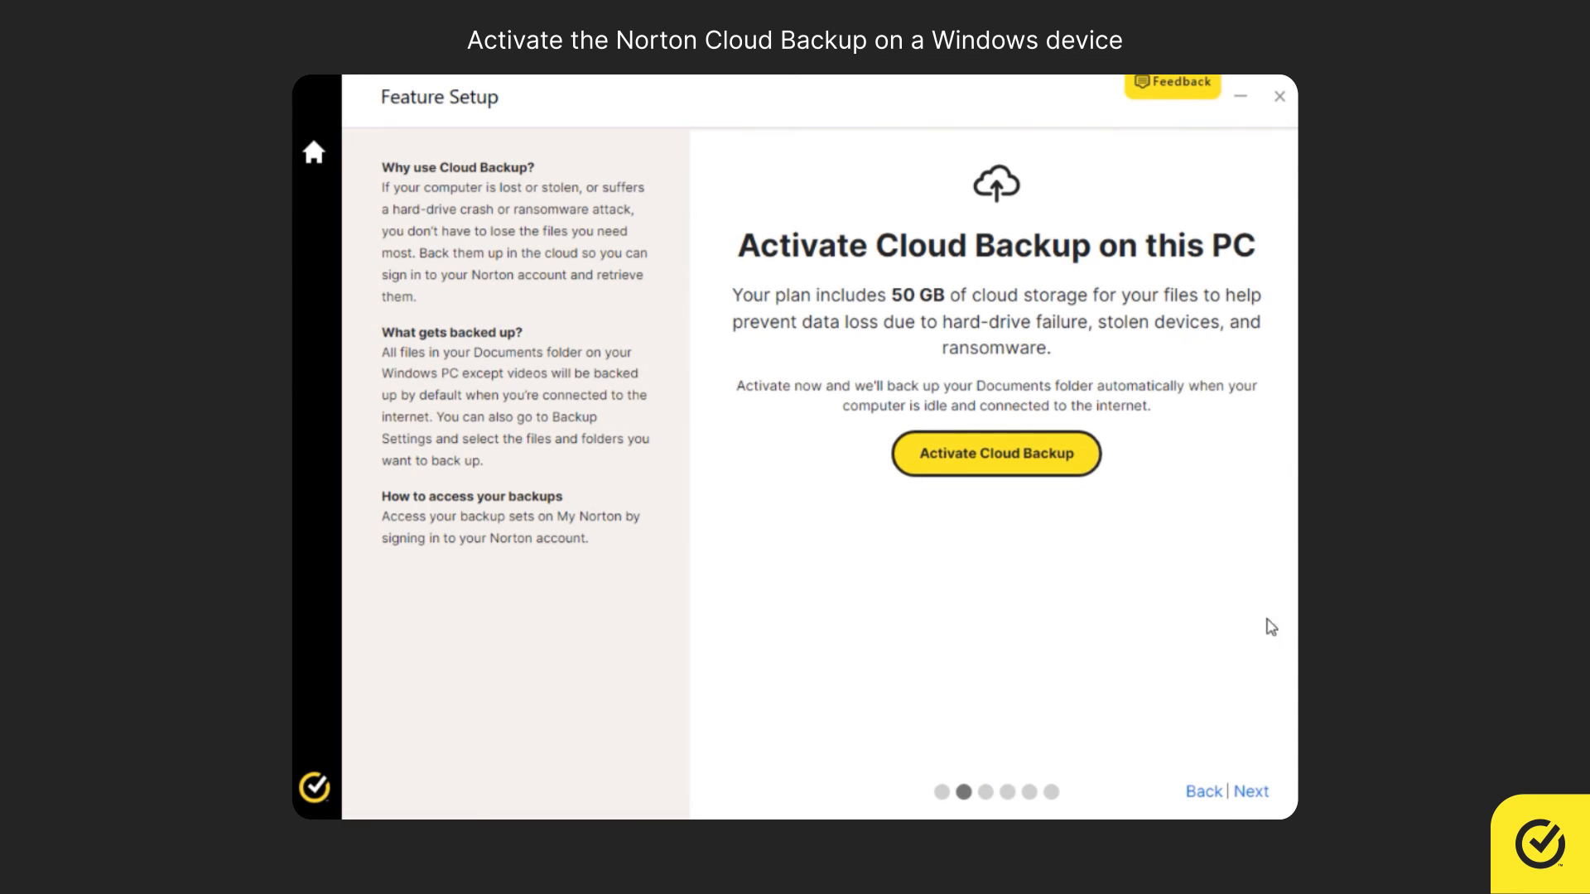
# Activate Cloud Backup on this PC so the dashboard lists it as ready to run
pyautogui.click(997, 454)
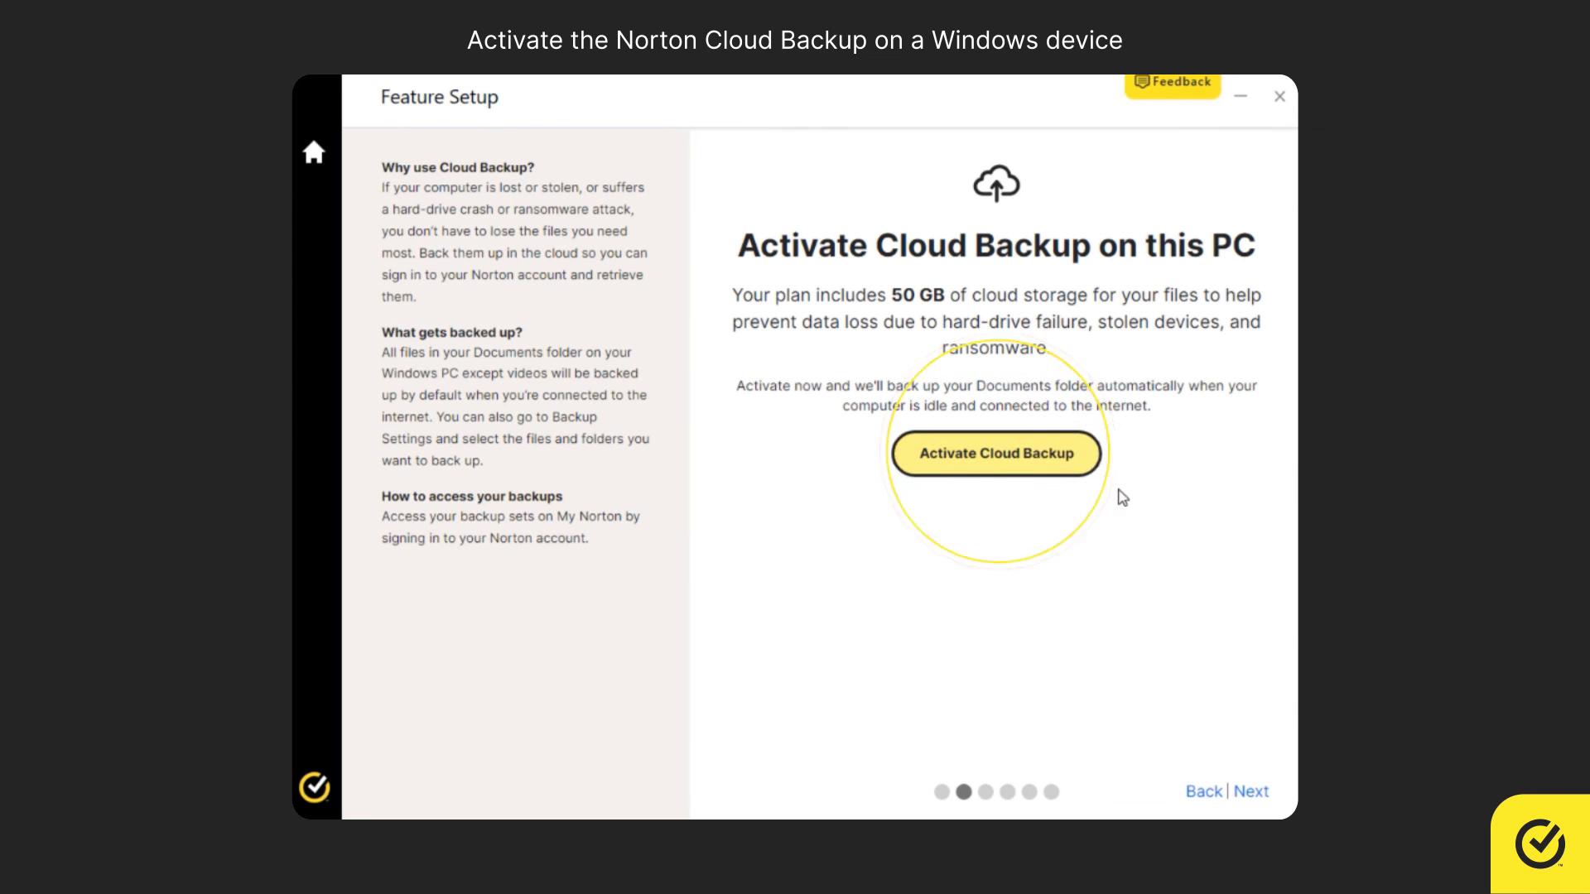